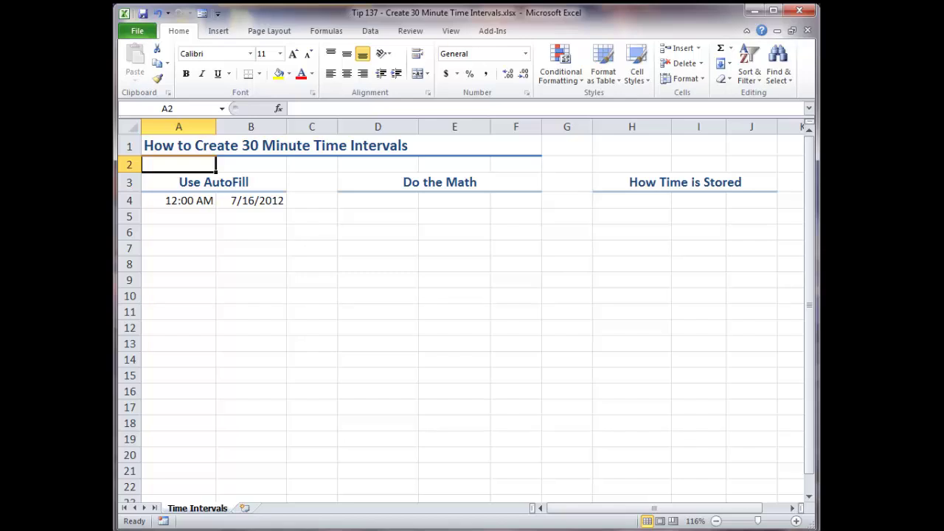
Try filling A4's 12:00 AM down to A15 as hourly times, then undo the fill.
left_click(174, 201)
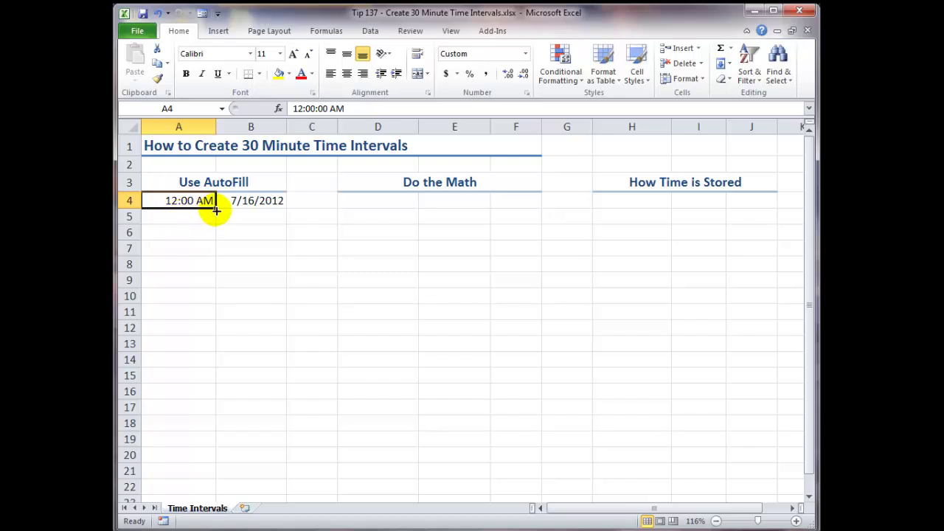
left_click_drag(217, 210, 206, 382)
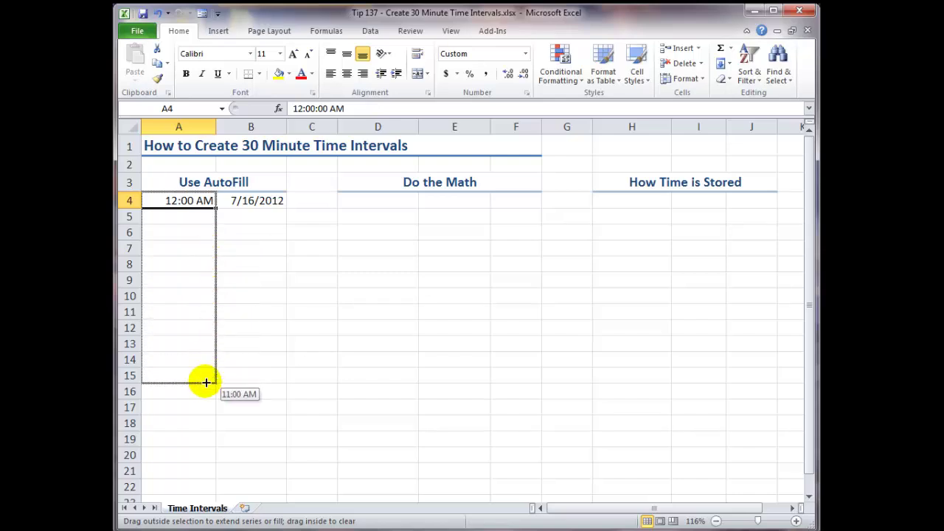
left_click_drag(206, 382, 207, 385)
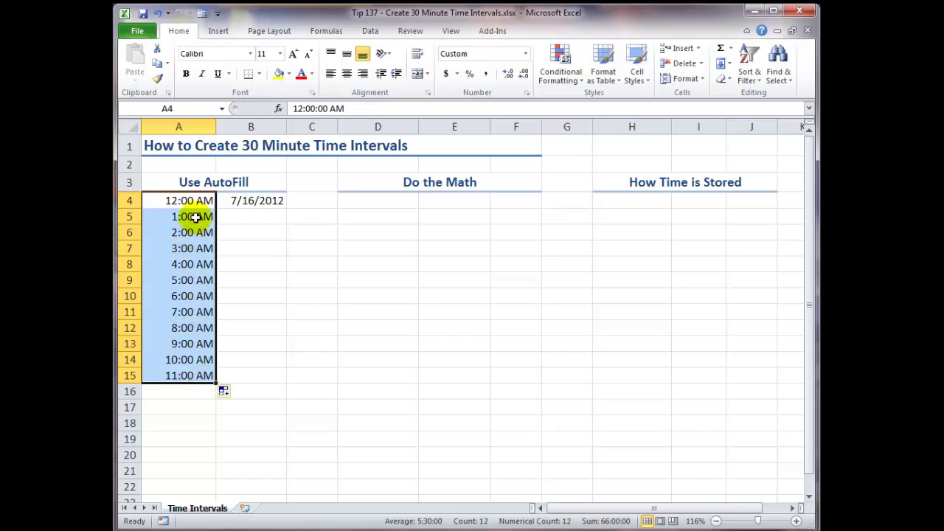
left_click(235, 394)
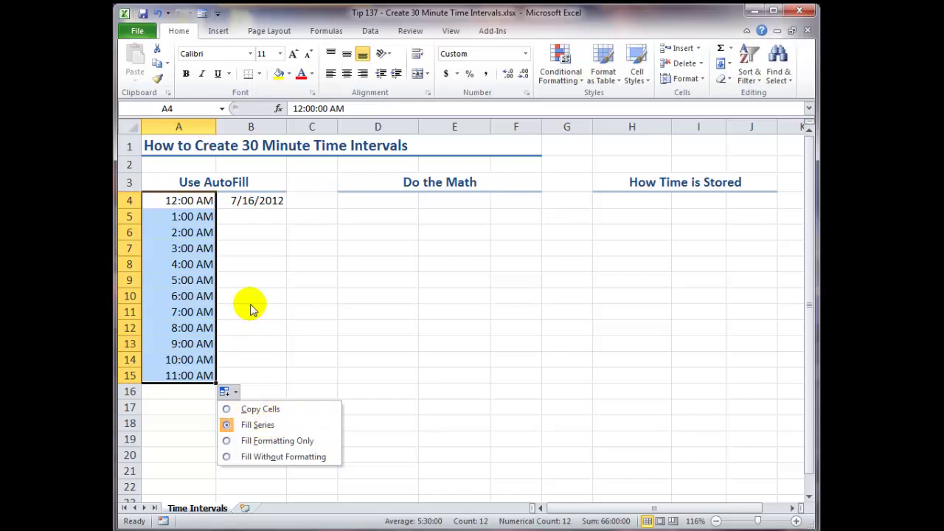
left_click(190, 236)
key("ctrl+z")
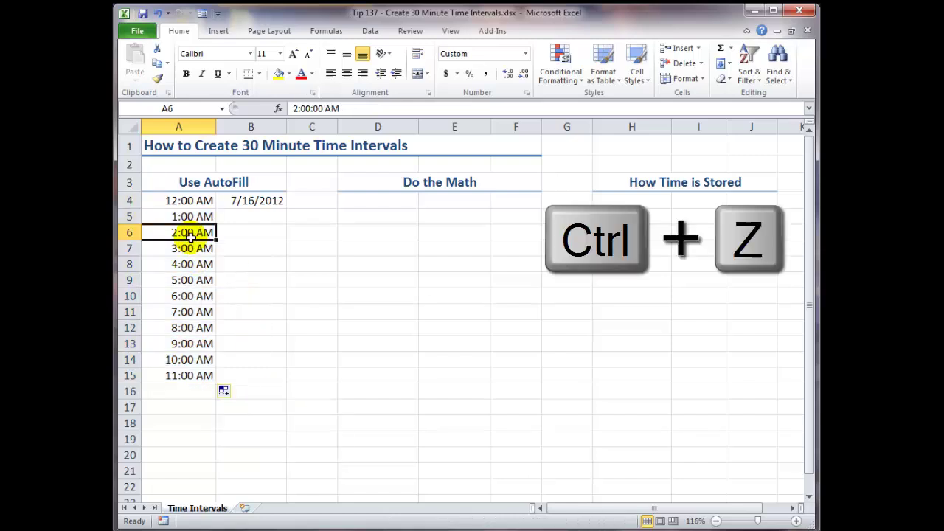
key("ctrl+z")
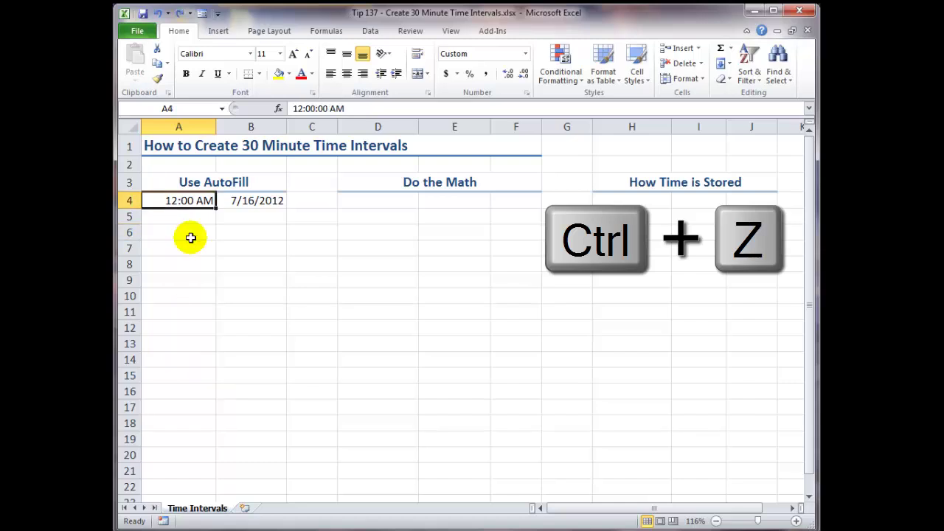
Try filling the 7/16/2012 date in B4 down to B11, then undo it.
left_click(251, 204)
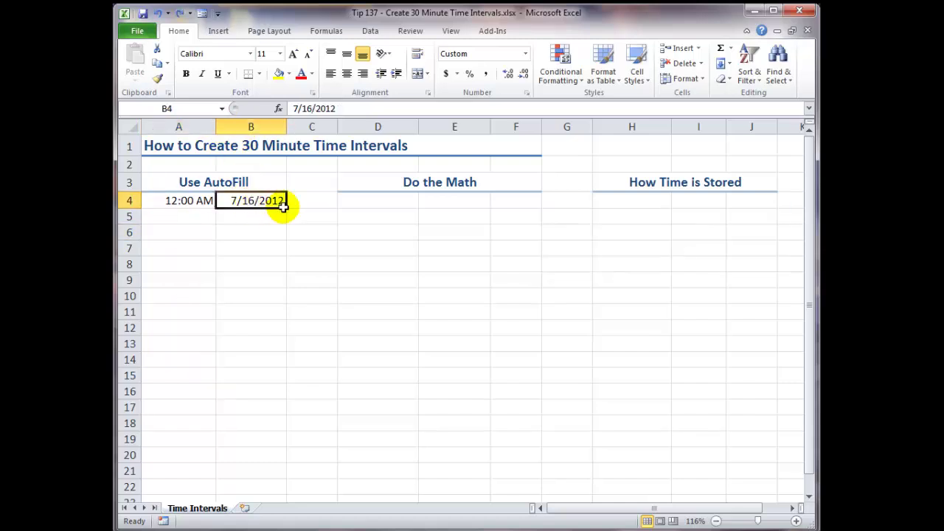
left_click_drag(287, 209, 270, 319)
left_click(306, 329)
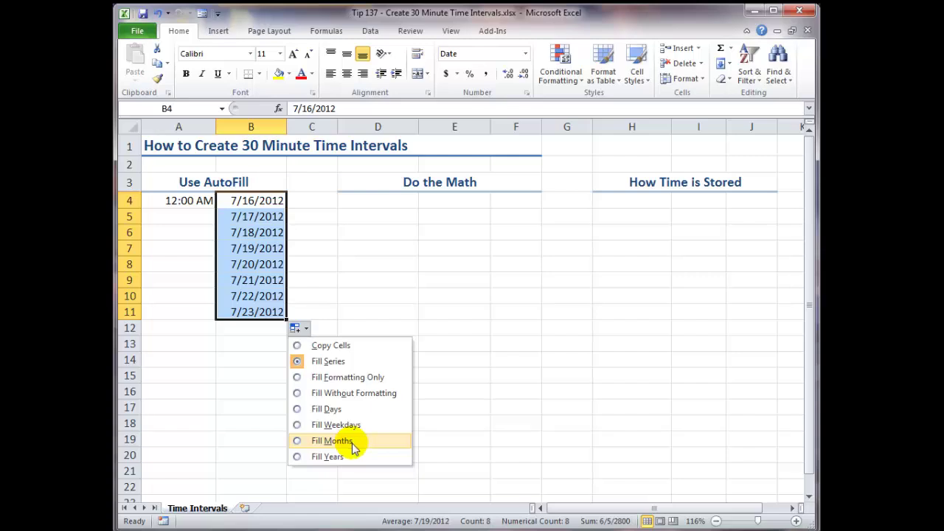
left_click(248, 326)
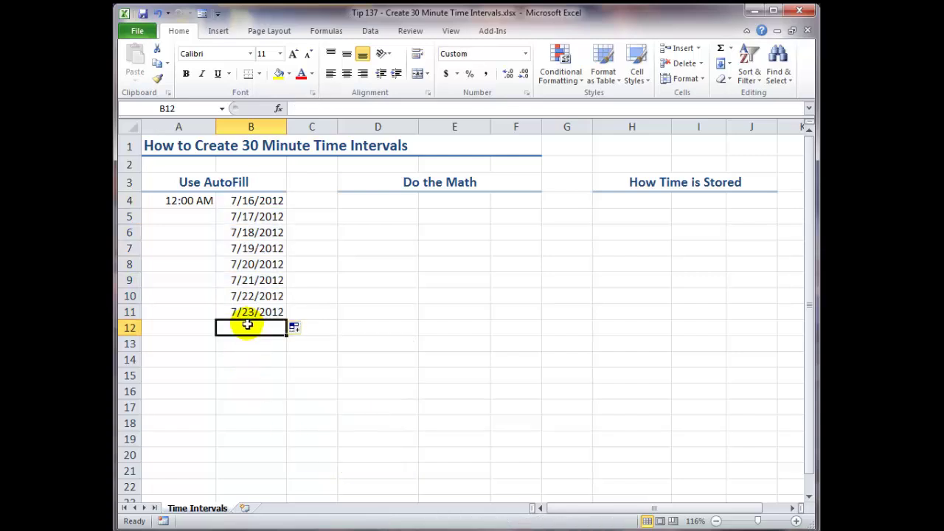
key("ctrl+z")
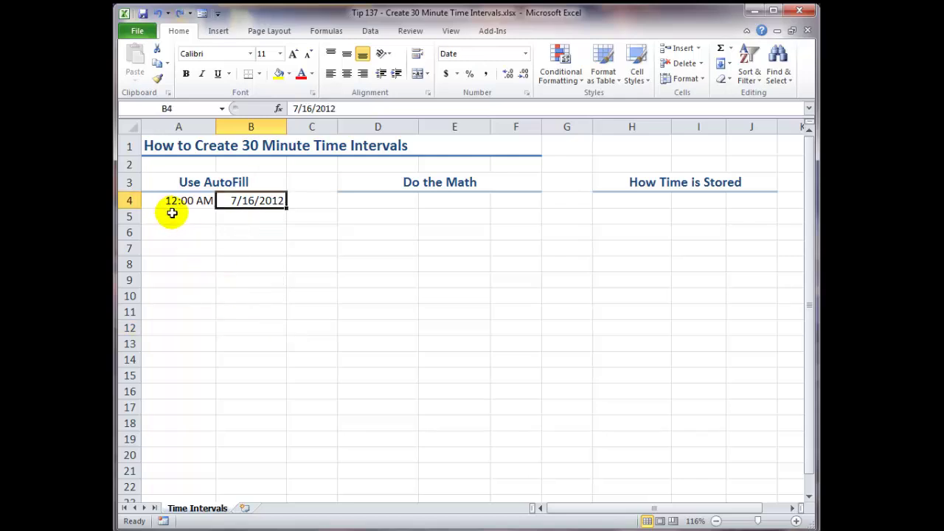
Enter 12:30 AM in A5 and fill the A4:A5 half-hour pattern down to A16.
left_click(172, 213)
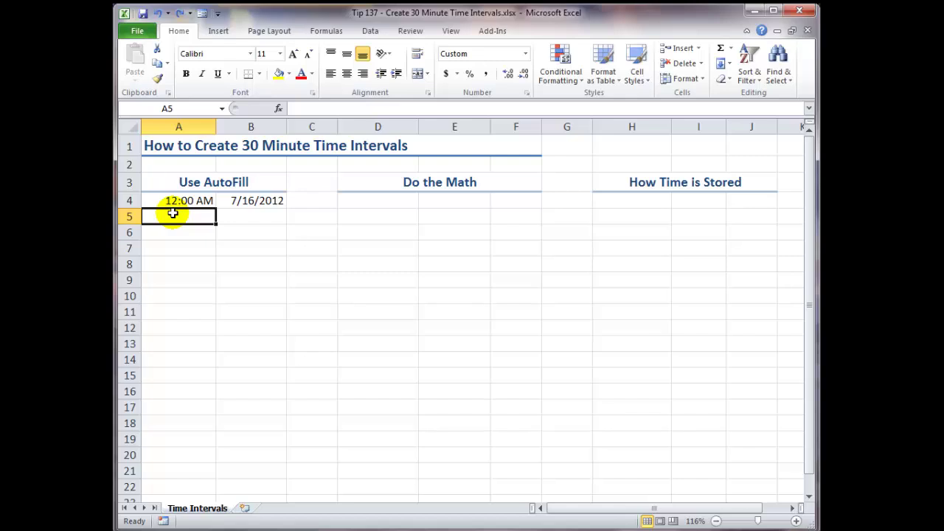
type("12")
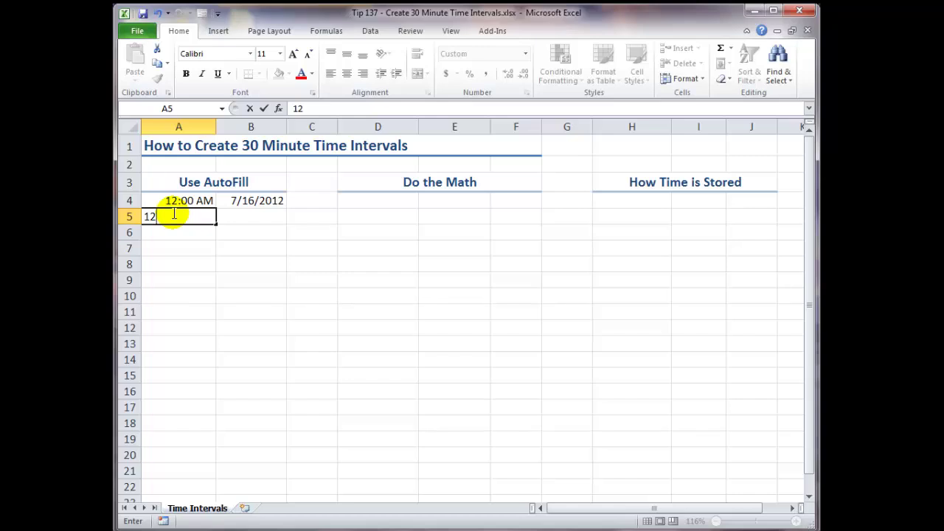
type(":30 a")
key("ctrl+Return")
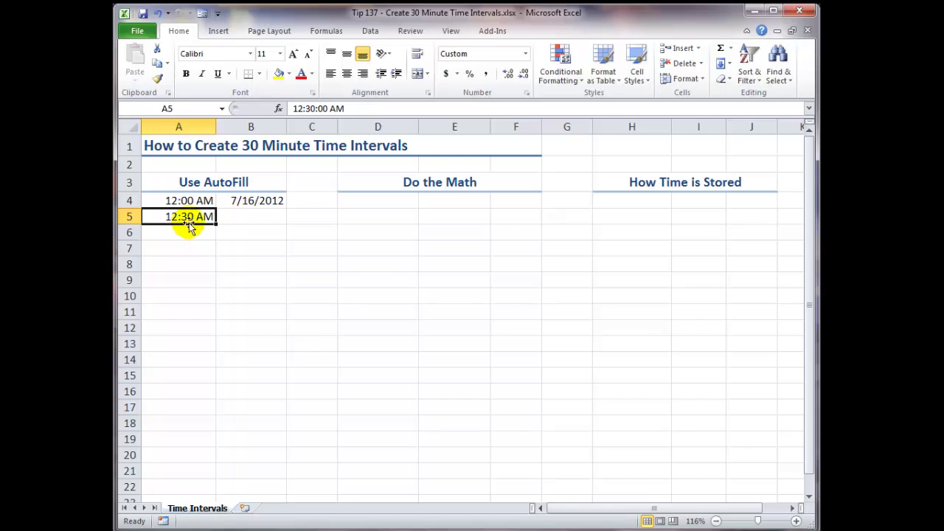
left_click(205, 201)
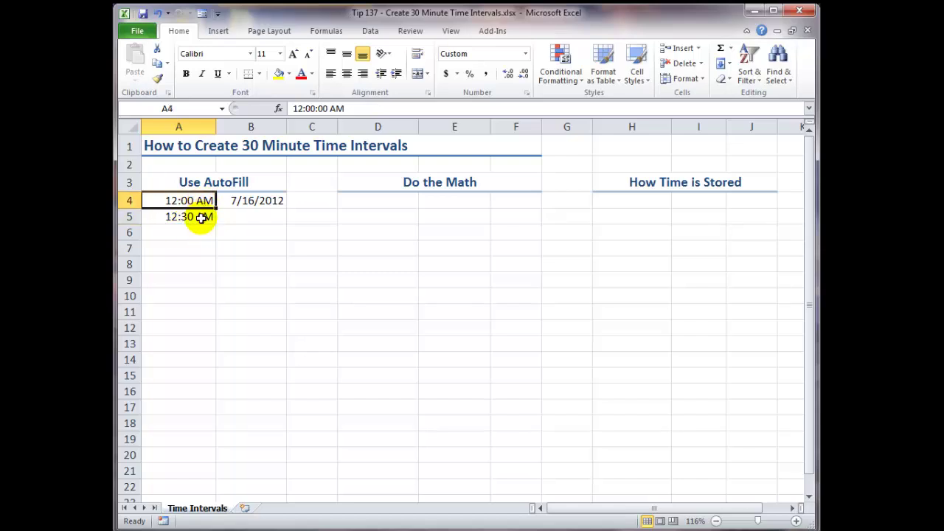
left_click(203, 217)
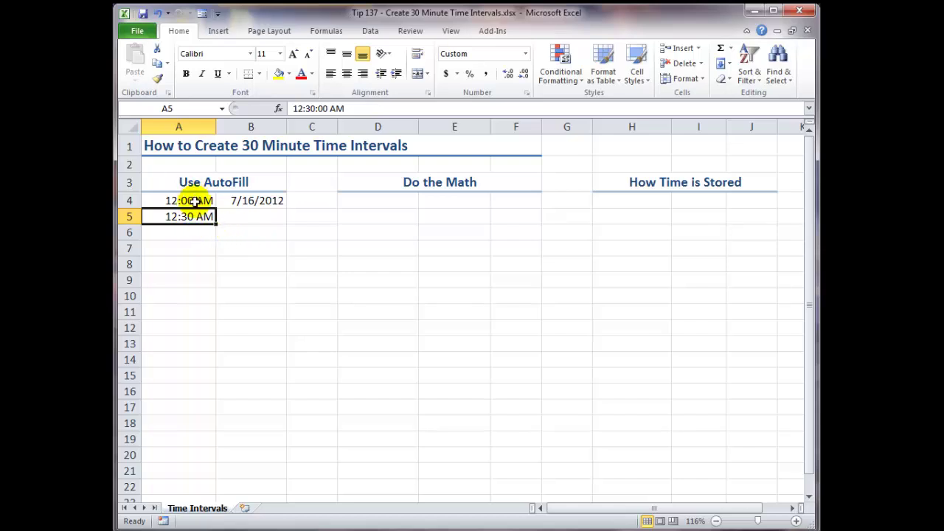
left_click_drag(194, 201, 190, 399)
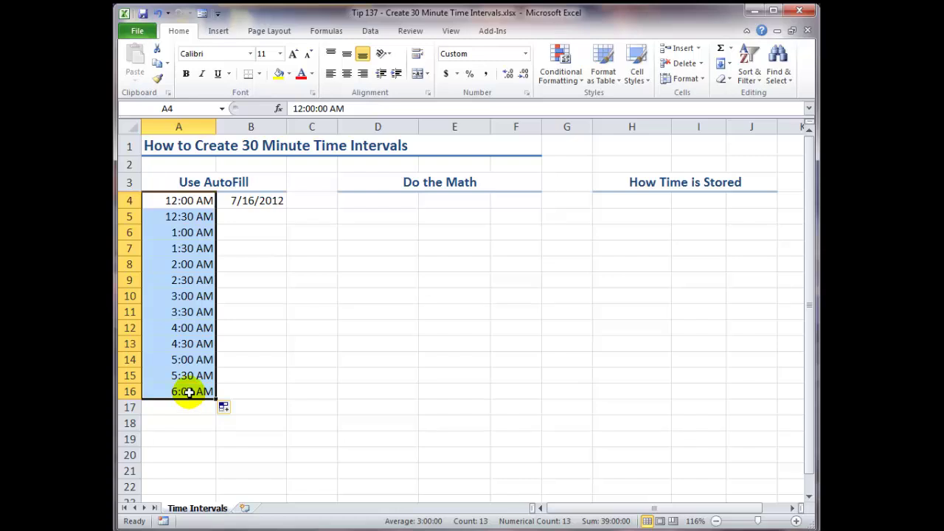
Try a 6:00 AM / 6:15 AM pattern across row 16, then undo it and clear B16.
left_click(189, 392)
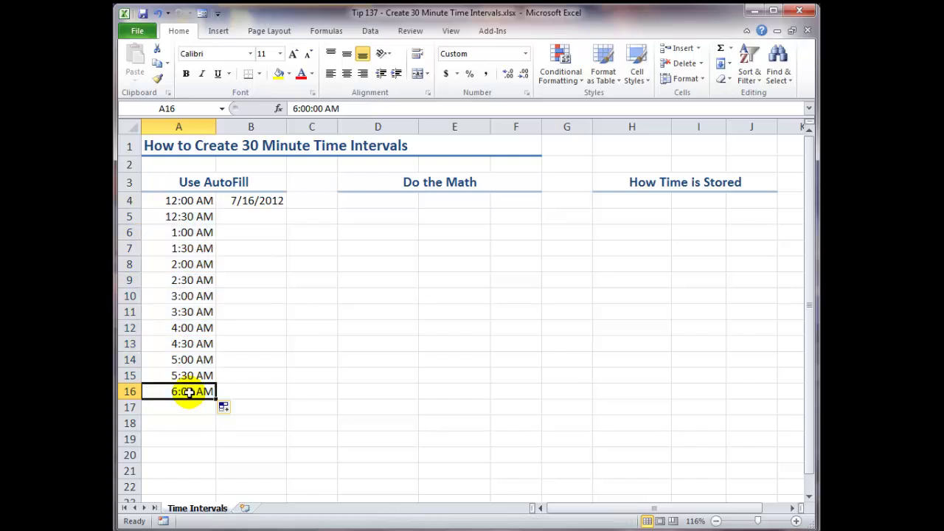
left_click(237, 394)
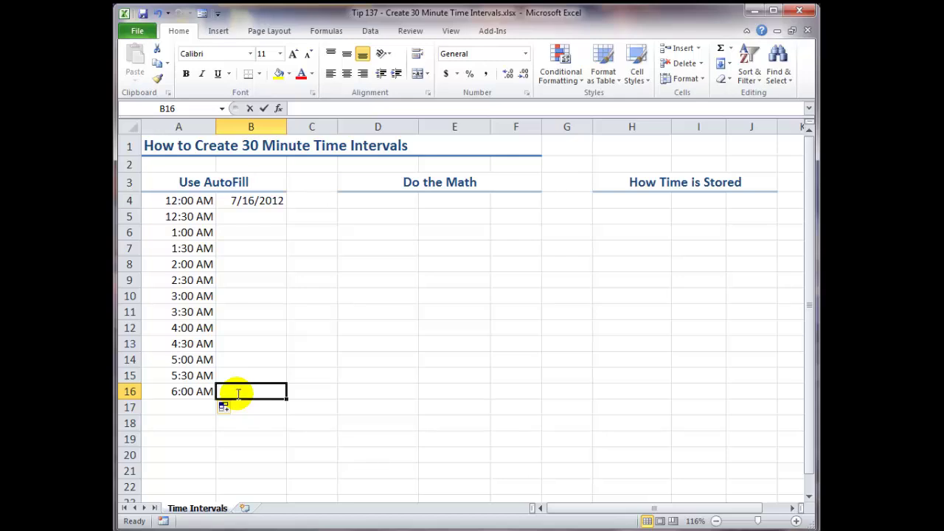
type("6:")
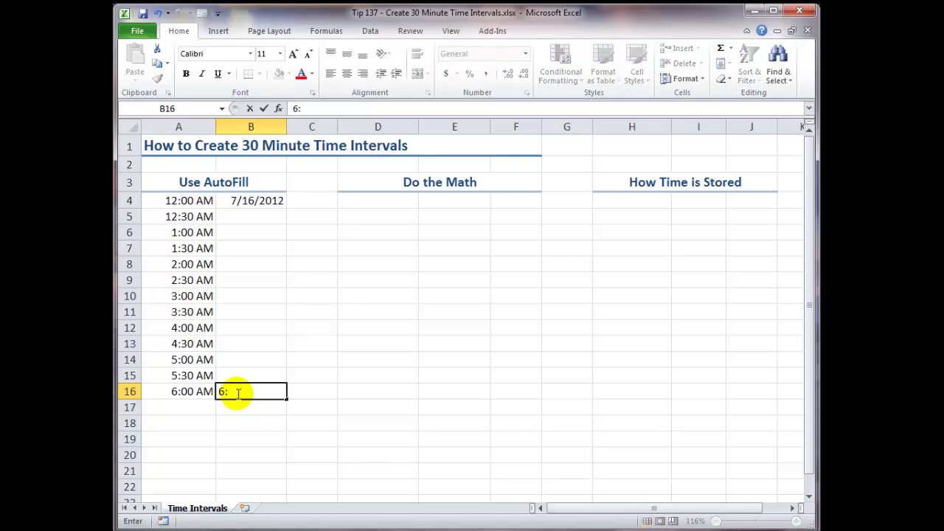
type("15 a")
key("ctrl+Return")
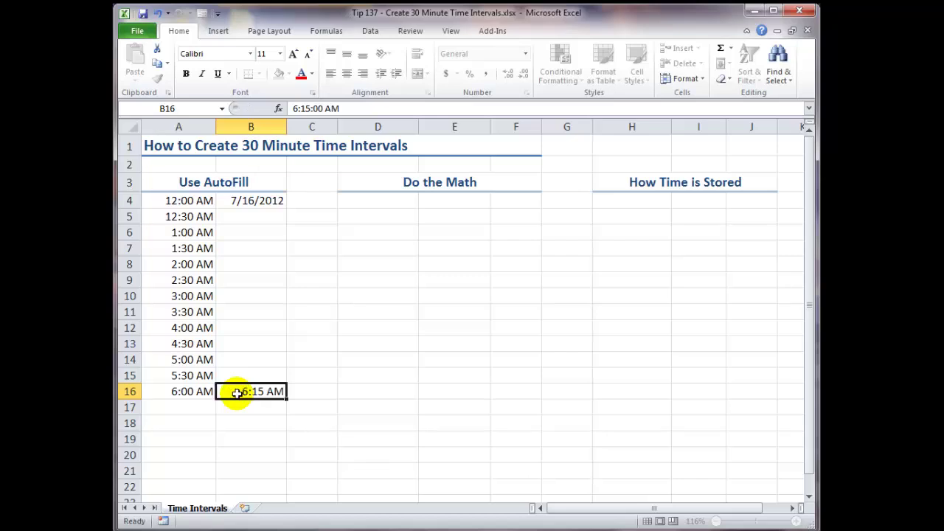
left_click(197, 391)
left_click_drag(198, 391, 538, 391)
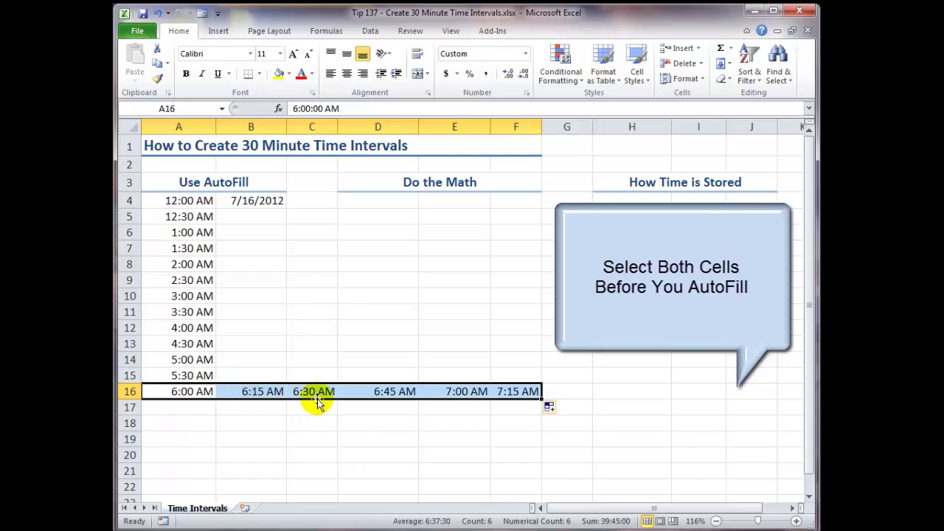
key("ctrl+z")
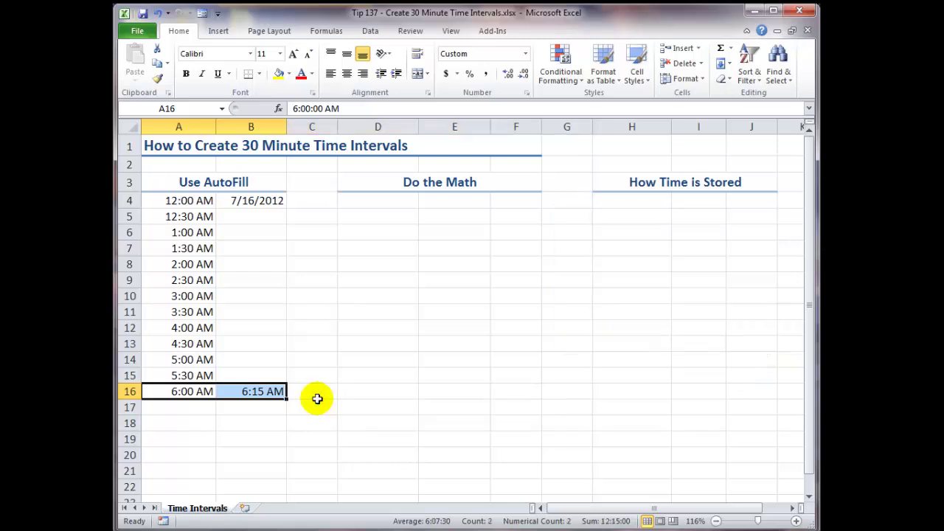
key("ctrl+z")
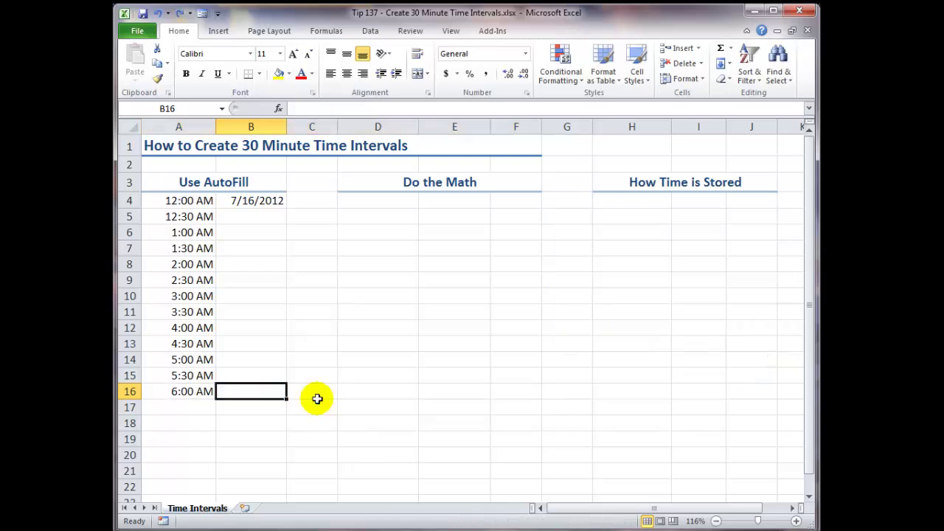
Enter the formula =A5-A4 in D5 to compute the gap between the first two times.
left_click(390, 217)
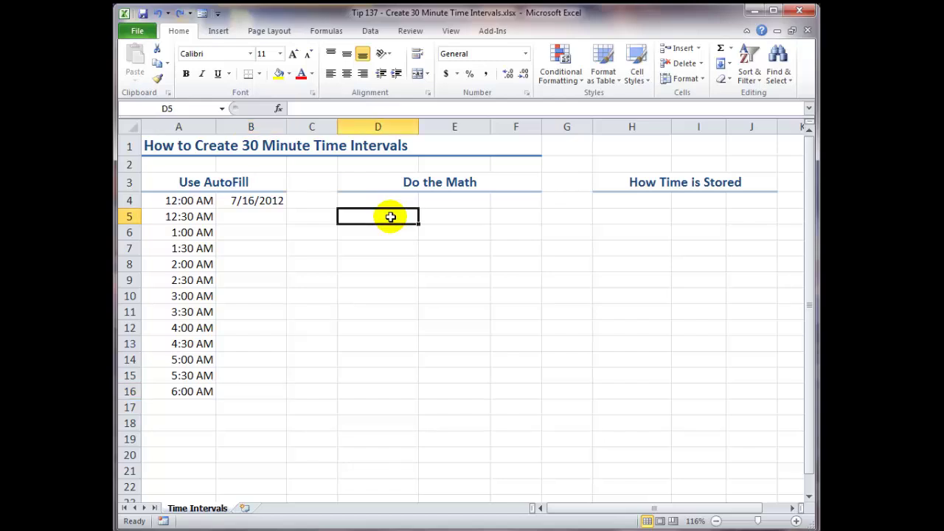
type("=")
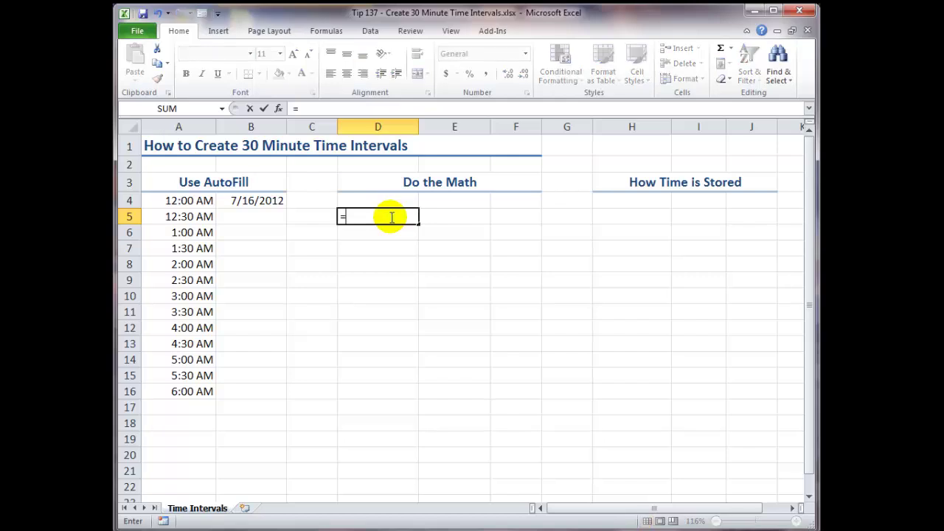
left_click(184, 216)
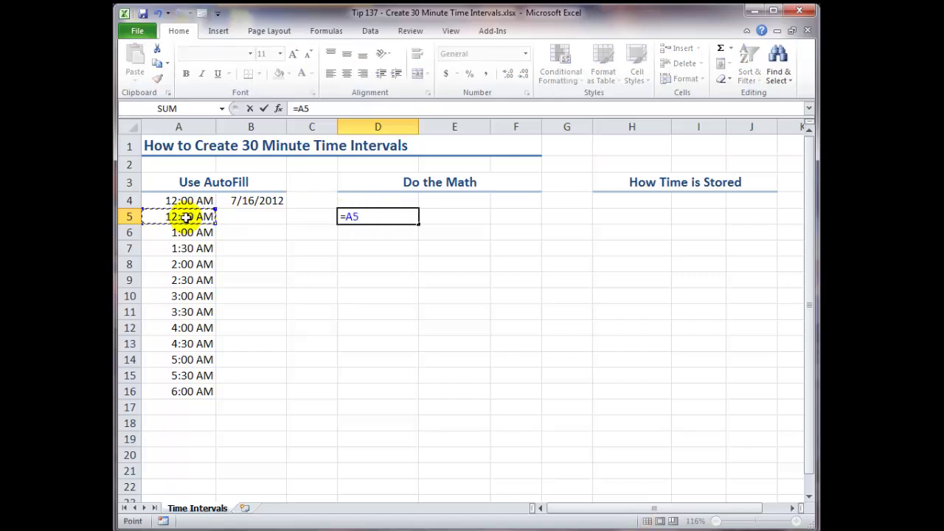
type("-")
left_click(188, 199)
key("ctrl+Return")
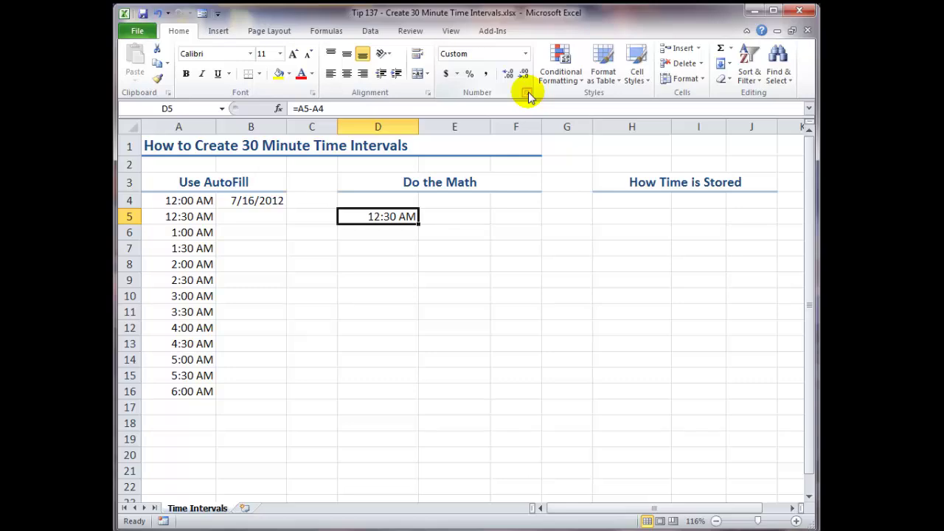
Format D5 as Number with 6 decimal places so it shows 0.020833.
left_click(528, 91)
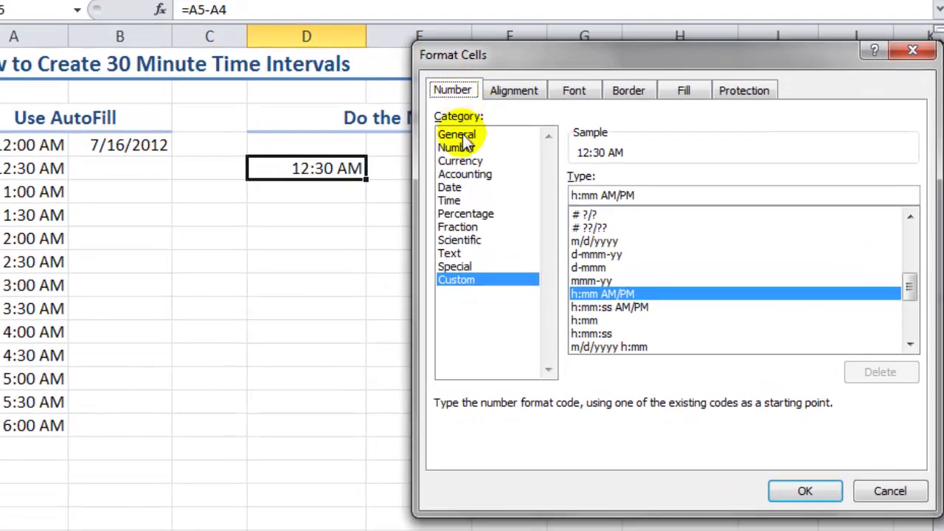
left_click(457, 148)
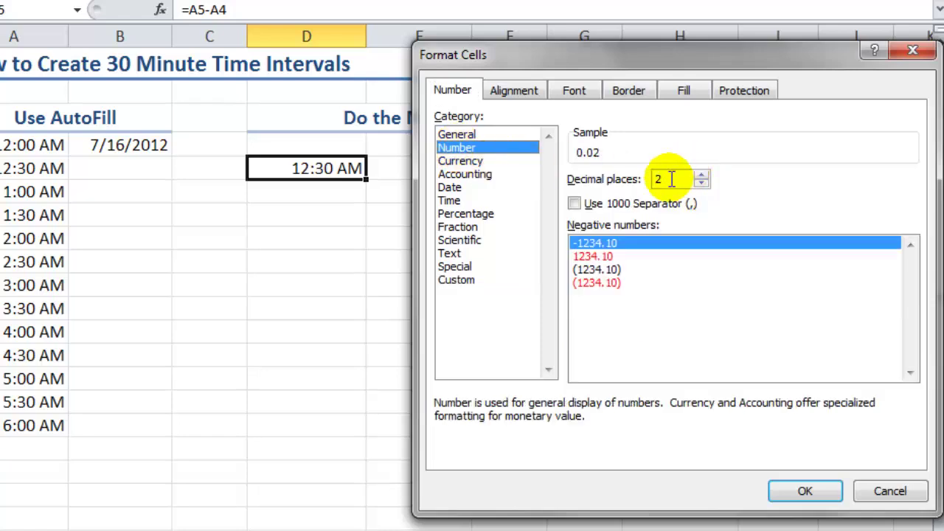
left_click_drag(674, 178, 615, 185)
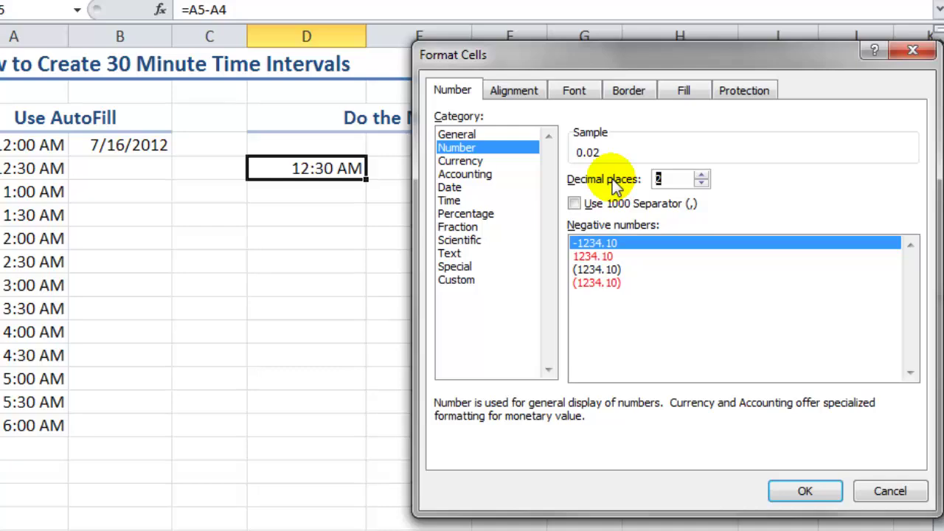
type("6")
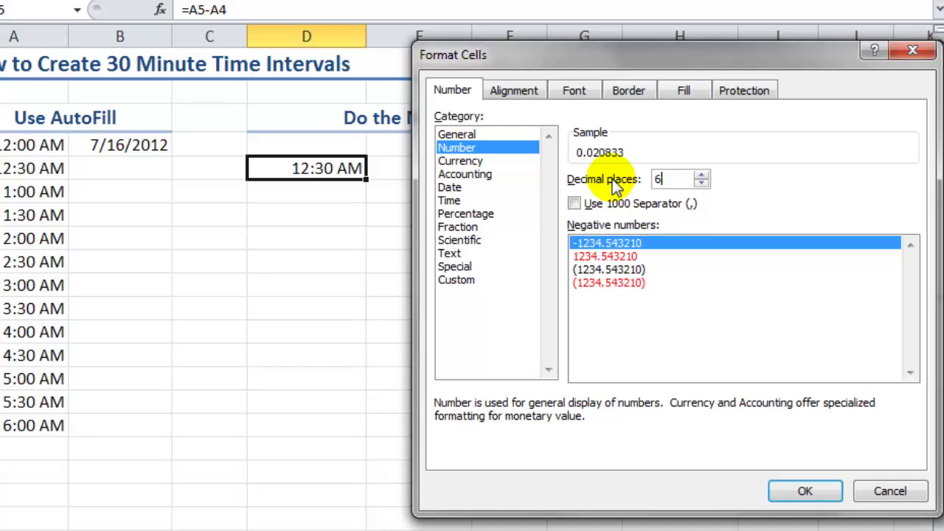
left_click(803, 491)
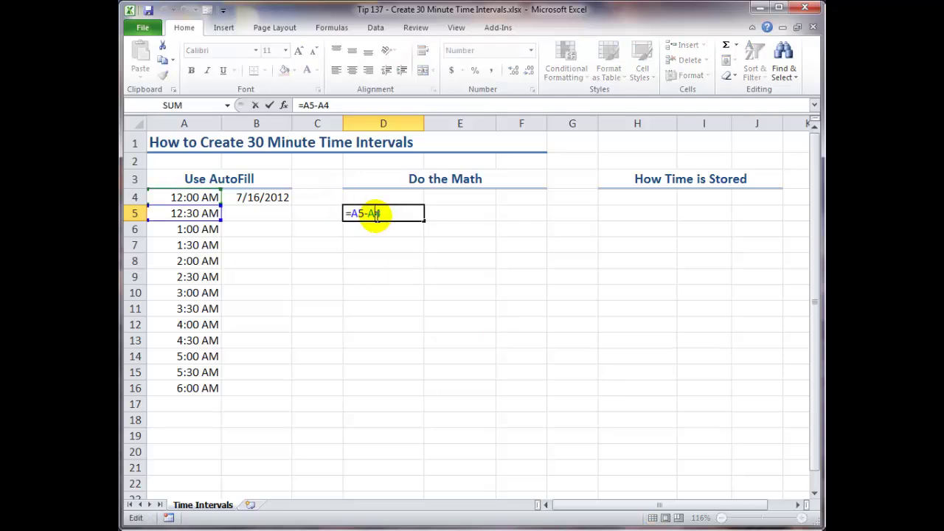
key("ctrl+Return")
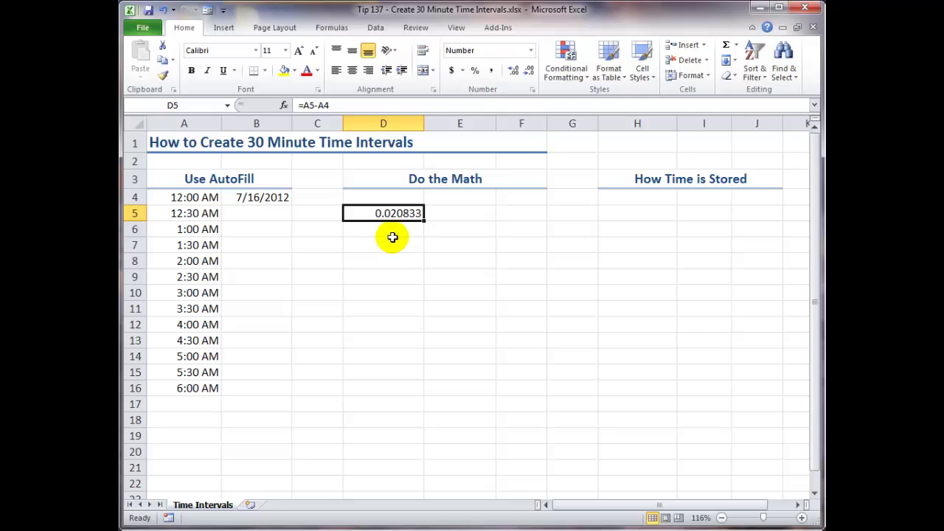
left_click(464, 199)
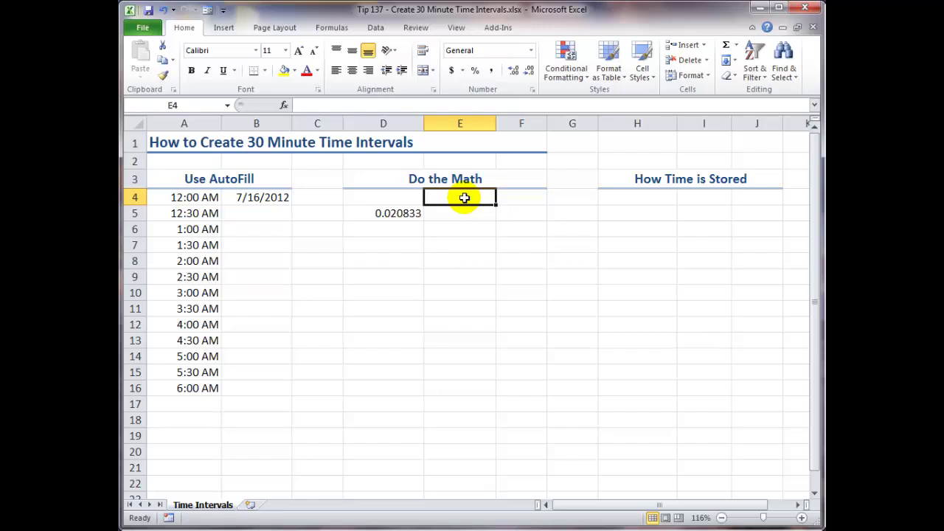
Insert the current time 11:45 AM in E4 and enter =E4+0.020833 in E5.
key("ctrl+shift+semicolon")
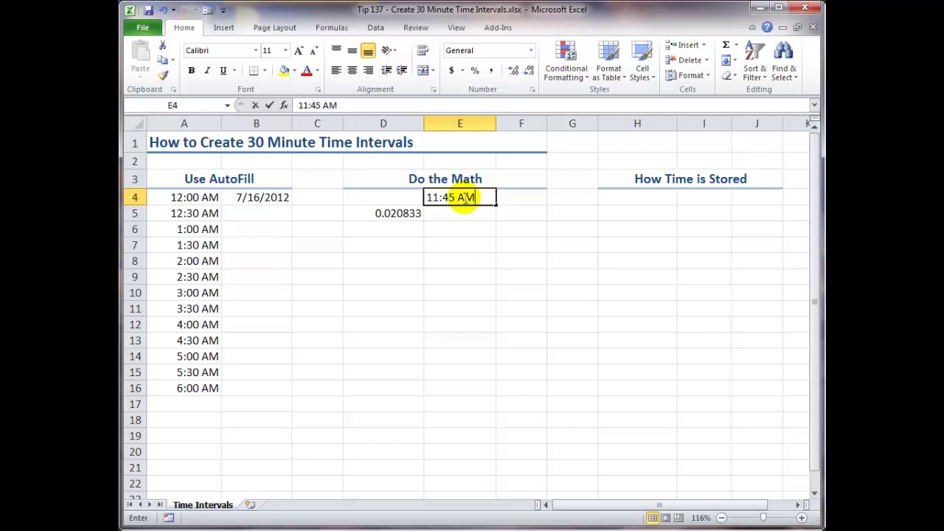
key("ctrl+Return")
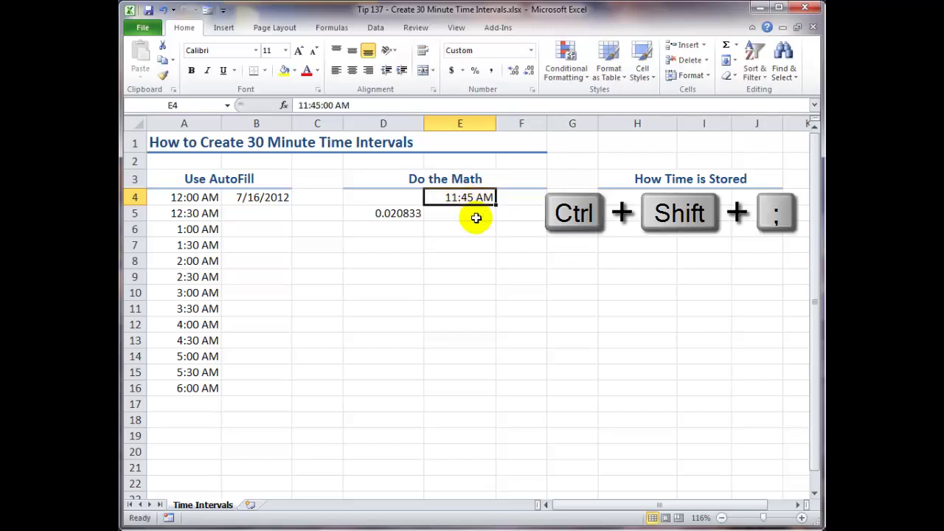
left_click(475, 211)
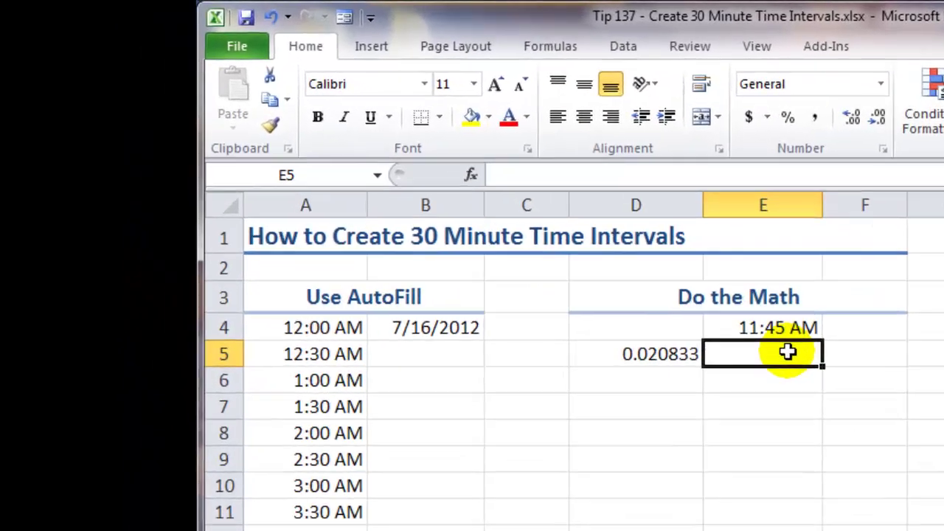
type("=")
key("Up")
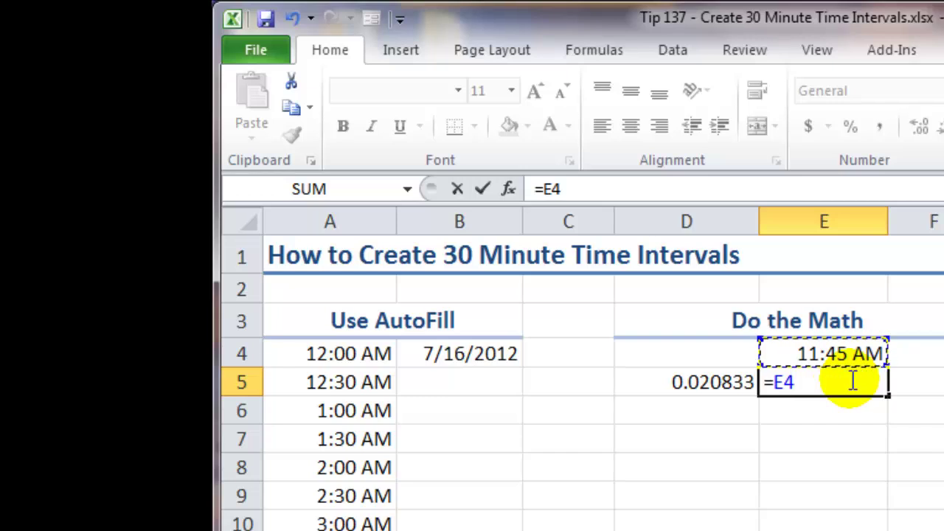
type("+")
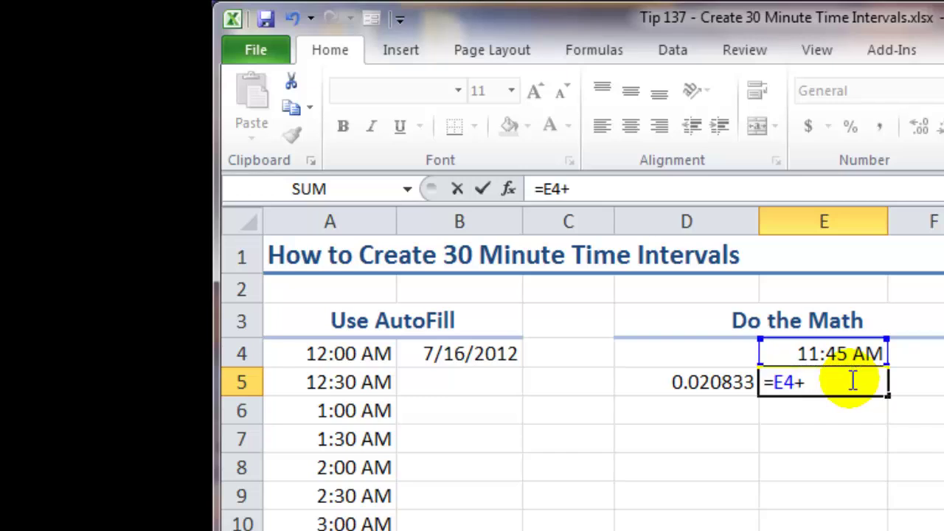
type("0.02")
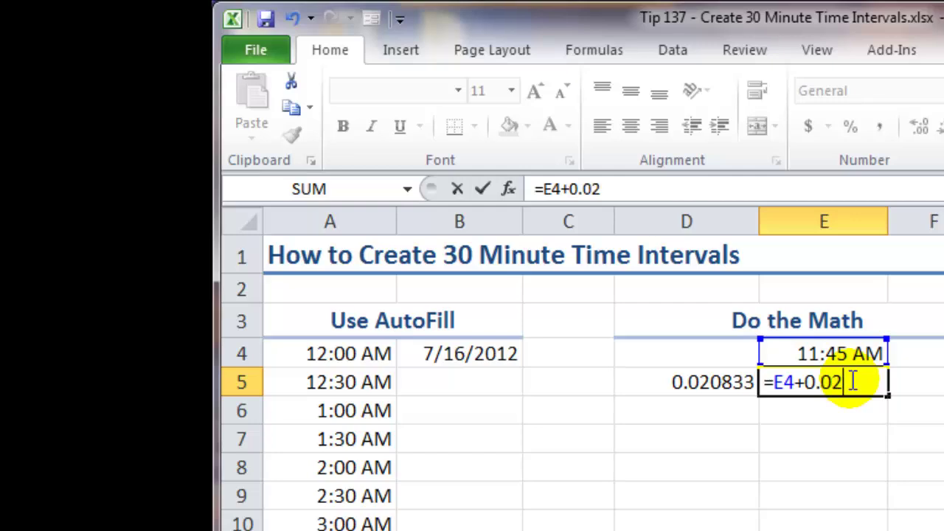
type("0833")
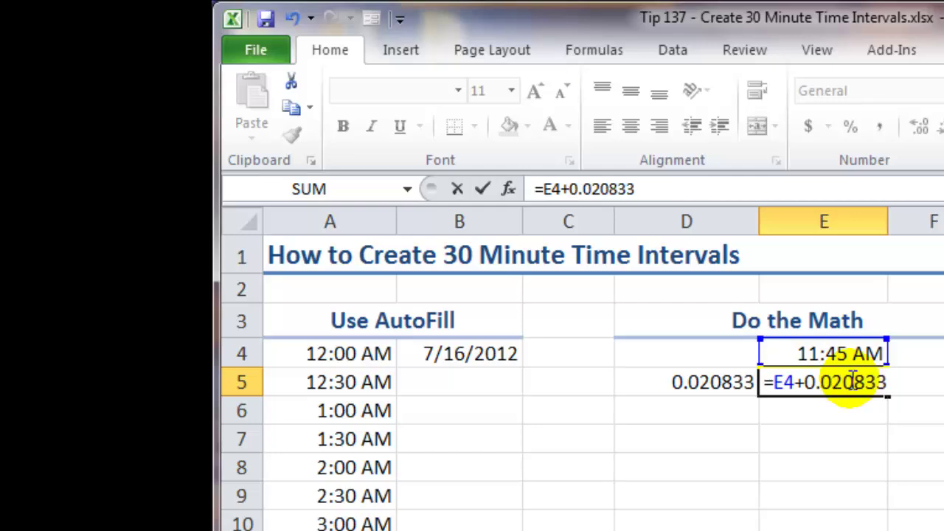
key("ctrl+Return")
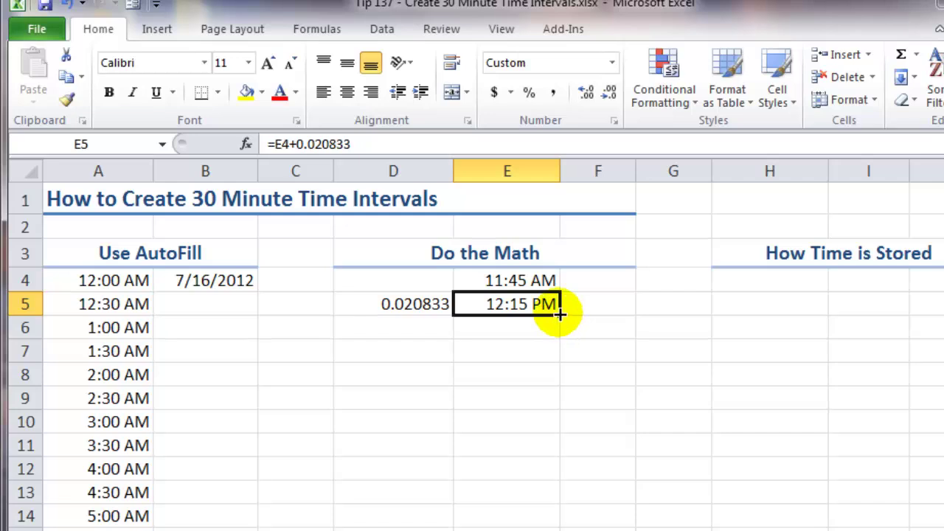
Copy E5's half-hour formula down to E14, checking the formulas in E5 and E14.
double_click(552, 304)
key("Escape")
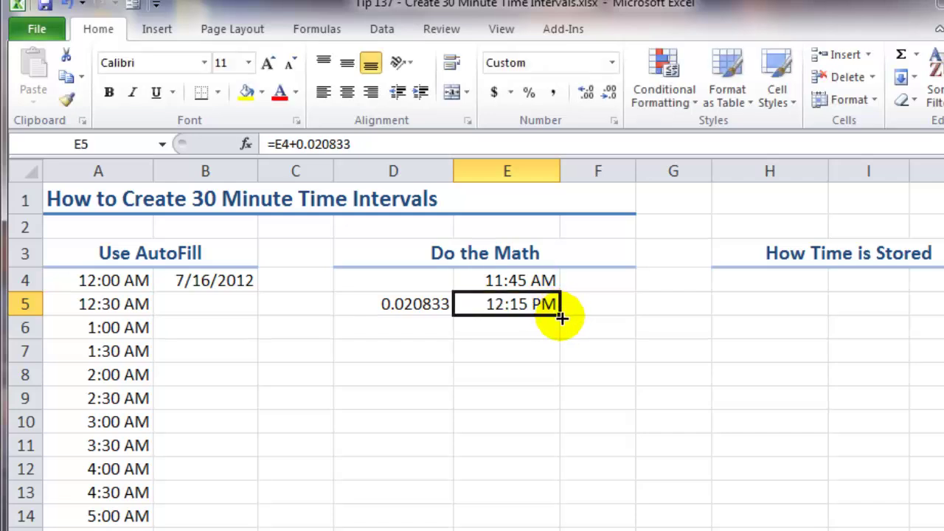
left_click_drag(561, 317, 548, 523)
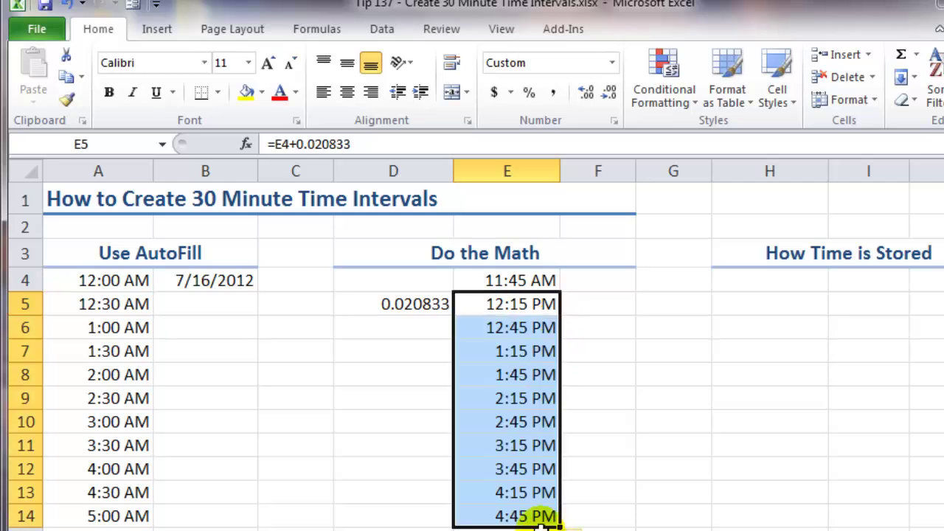
double_click(538, 516)
key("Escape")
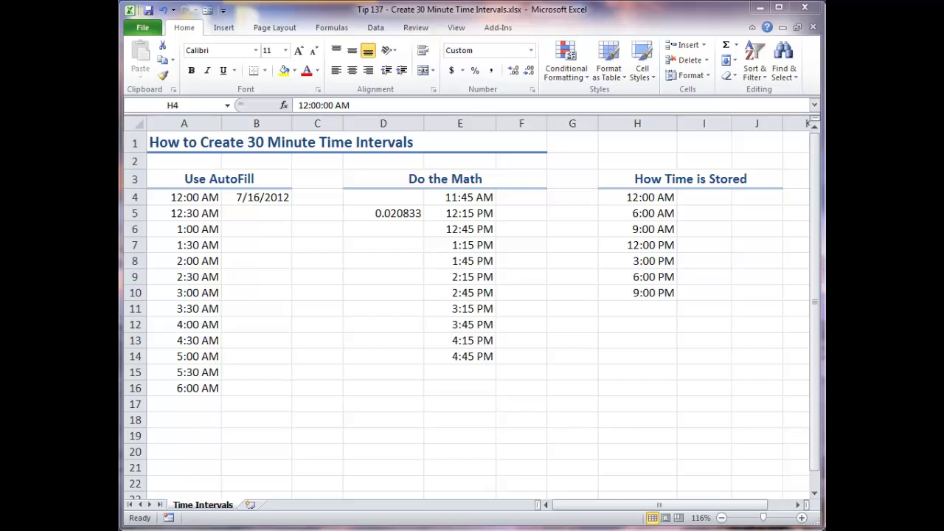
Enter =H4 in I4 and fill it down to I10 beside the H4:H10 times.
left_click(646, 197)
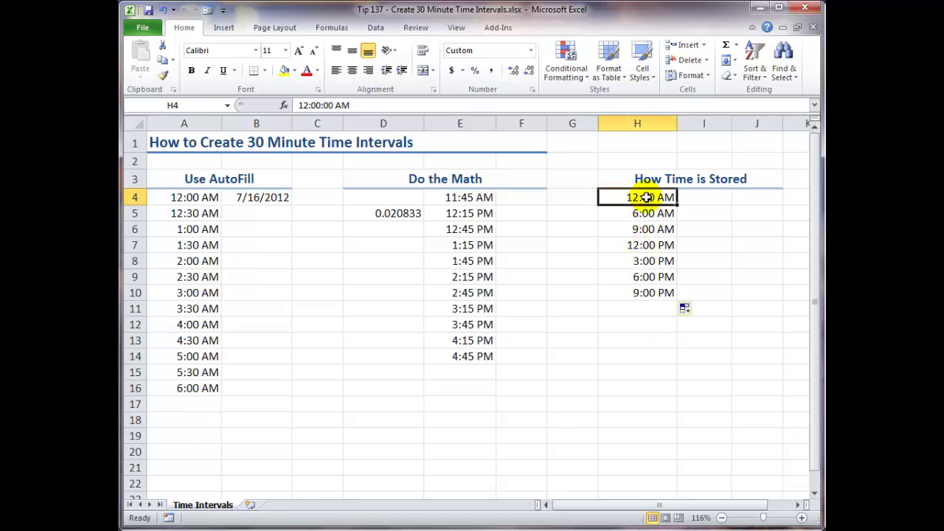
left_click_drag(646, 197, 654, 291)
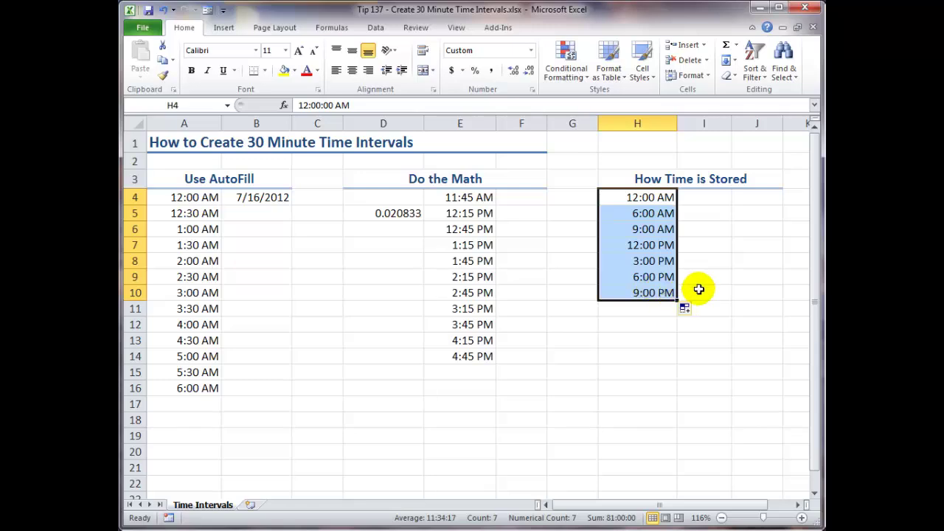
left_click(709, 202)
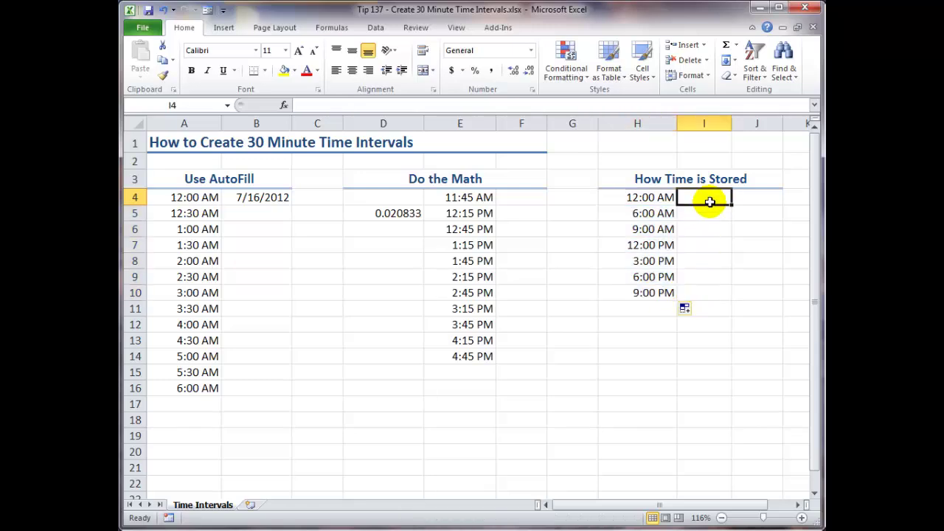
type("=")
left_click(654, 197)
key("ctrl+Return")
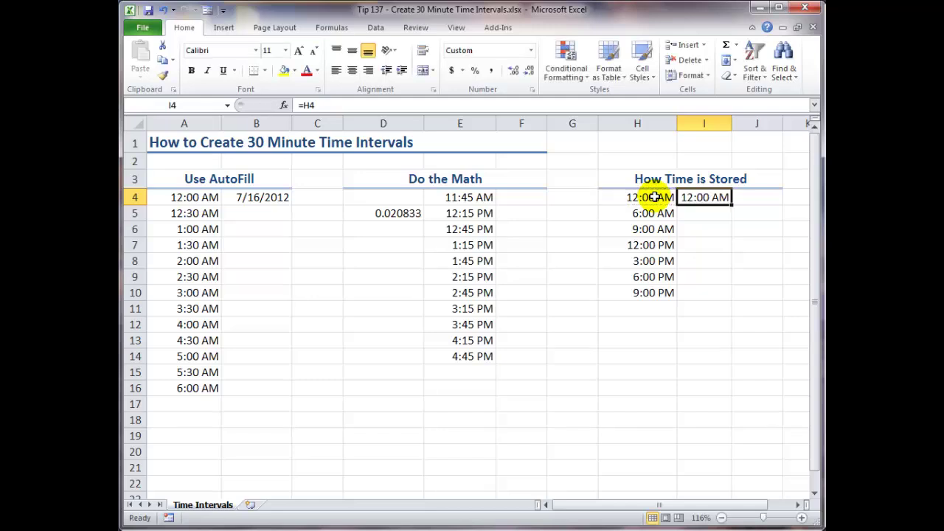
left_click_drag(732, 205, 730, 301)
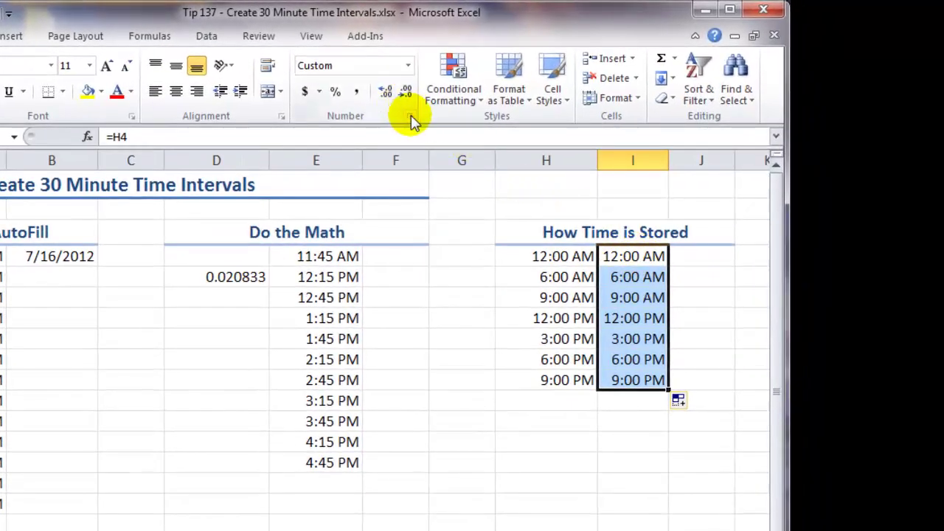
Format I4:I10 as Number with 2 decimal places, showing 0.00 through 0.88.
left_click(409, 117)
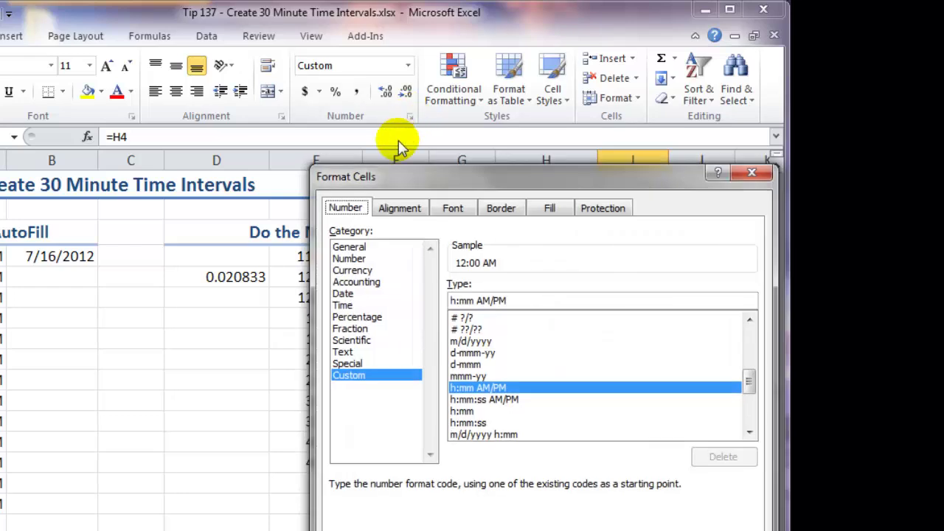
left_click(350, 259)
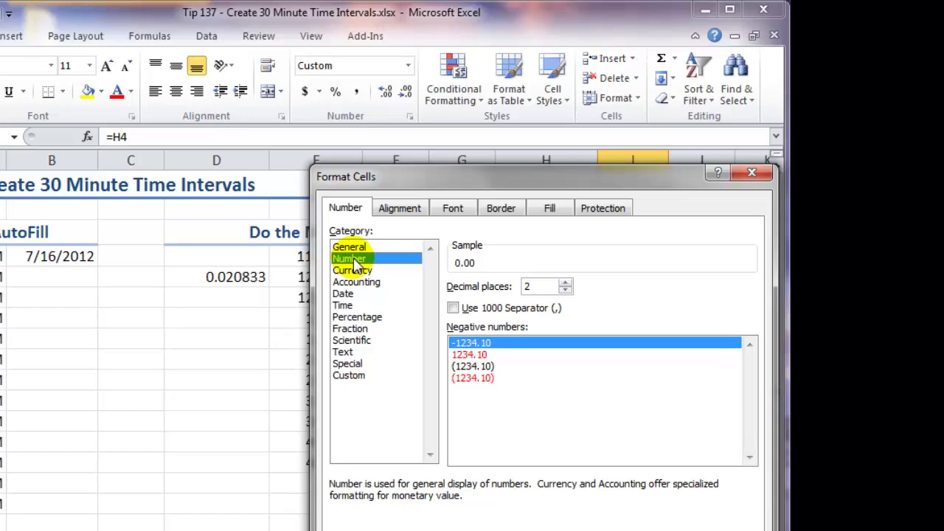
left_click_drag(543, 286, 507, 286)
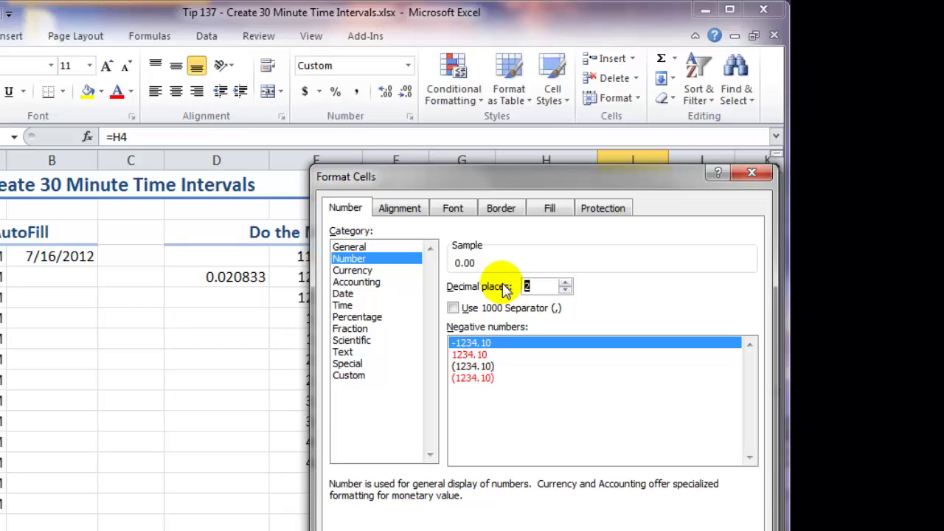
key("Return")
left_click(574, 255)
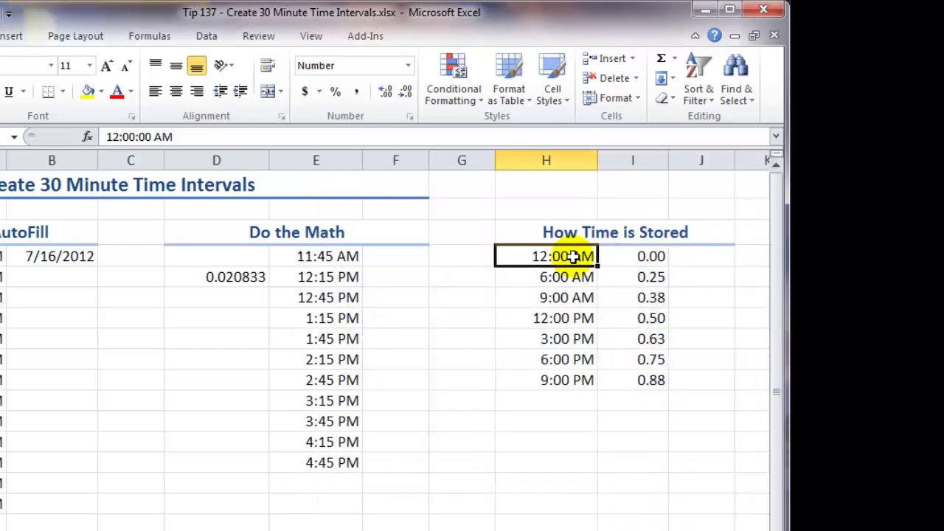
left_click(625, 256)
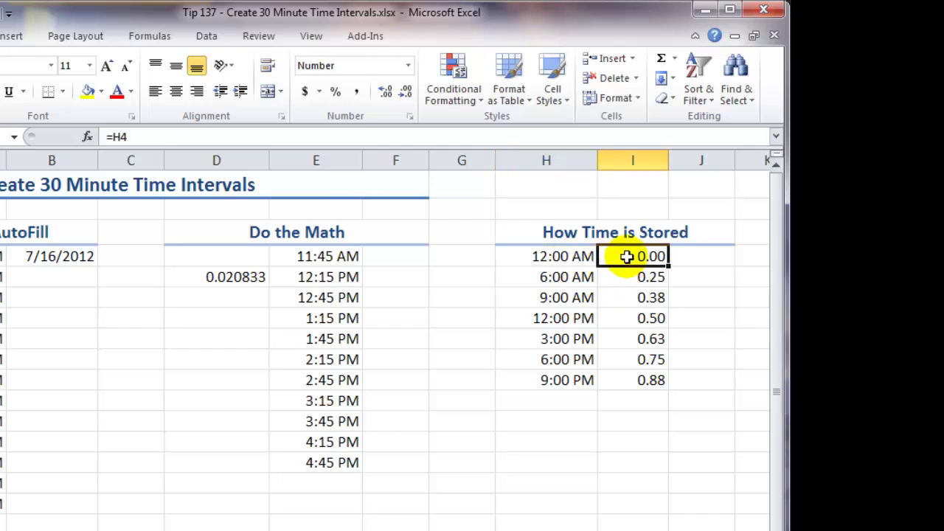
left_click(561, 279)
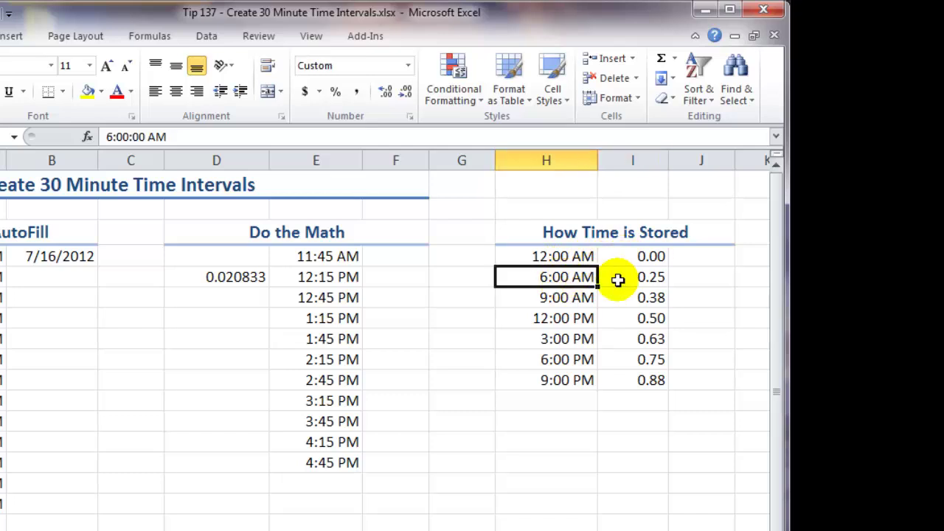
left_click(626, 277)
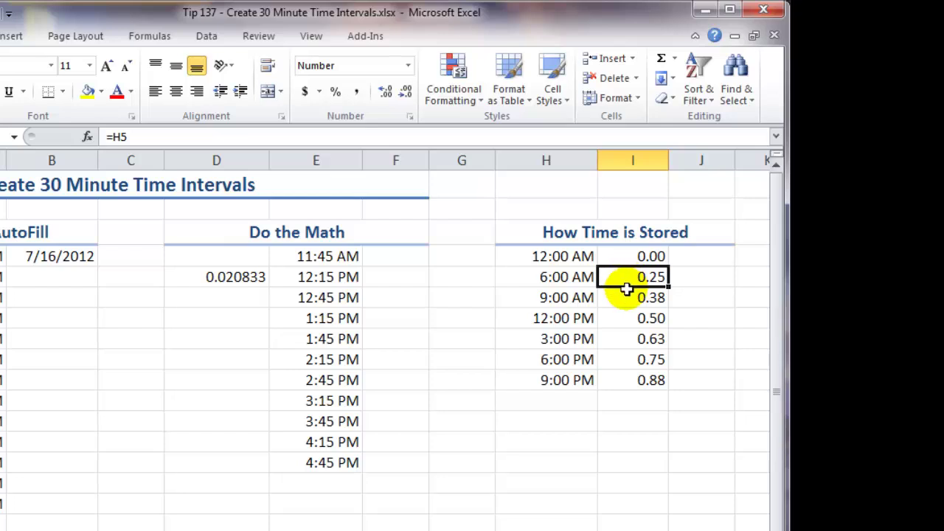
left_click(623, 318)
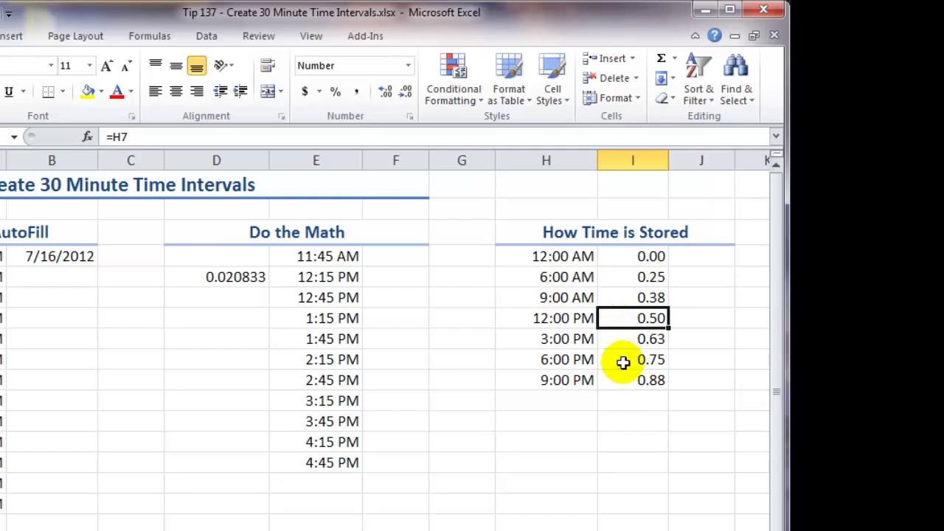
left_click(623, 359)
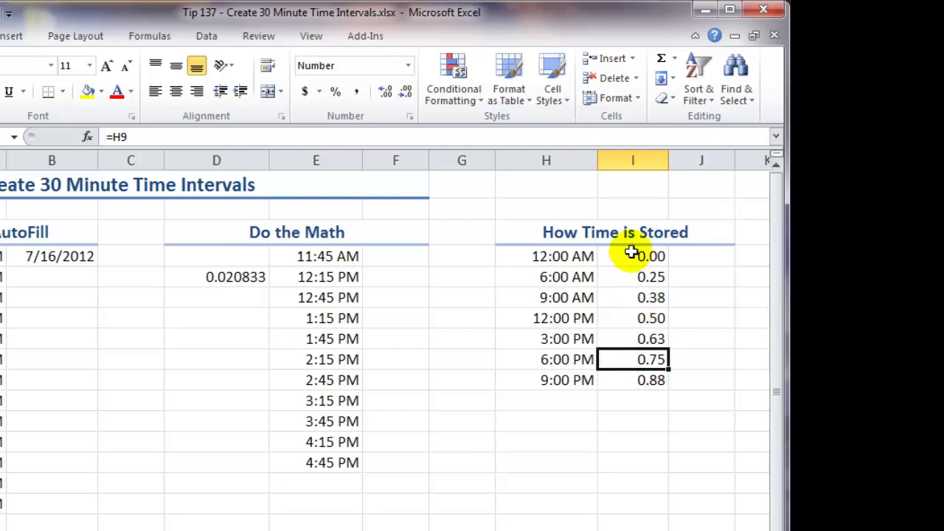
left_click_drag(632, 255, 642, 378)
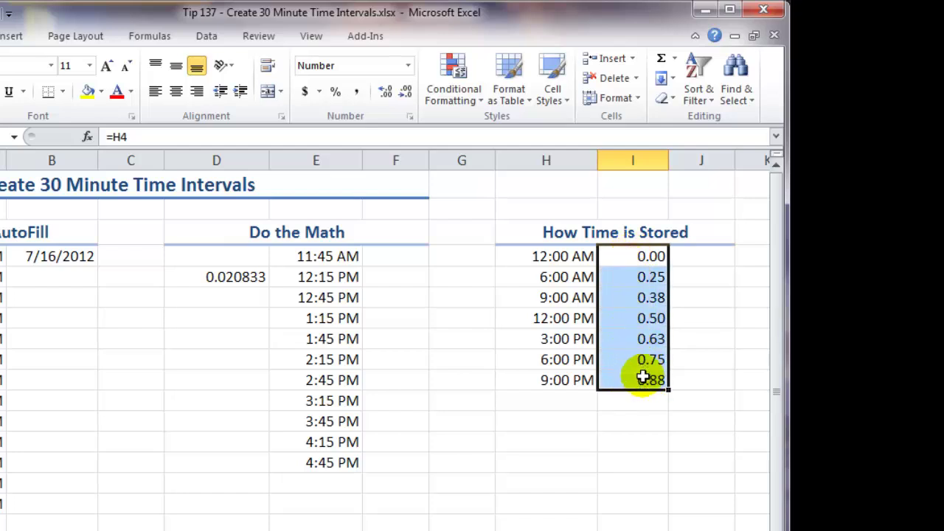
left_click(336, 92)
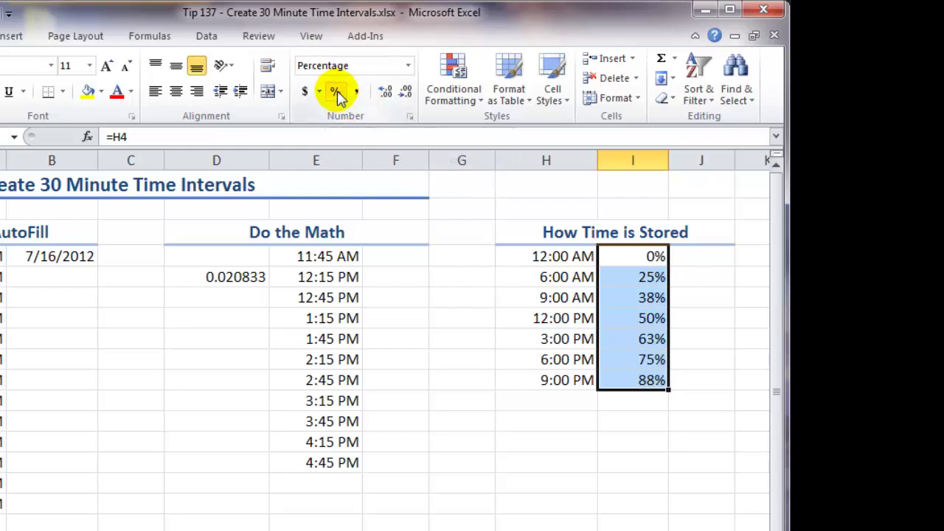
left_click(565, 319)
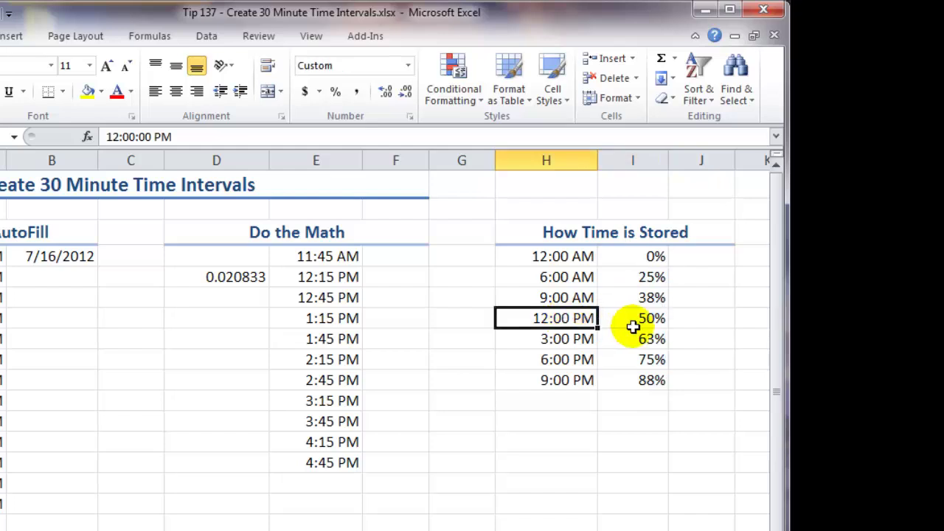
left_click(633, 319)
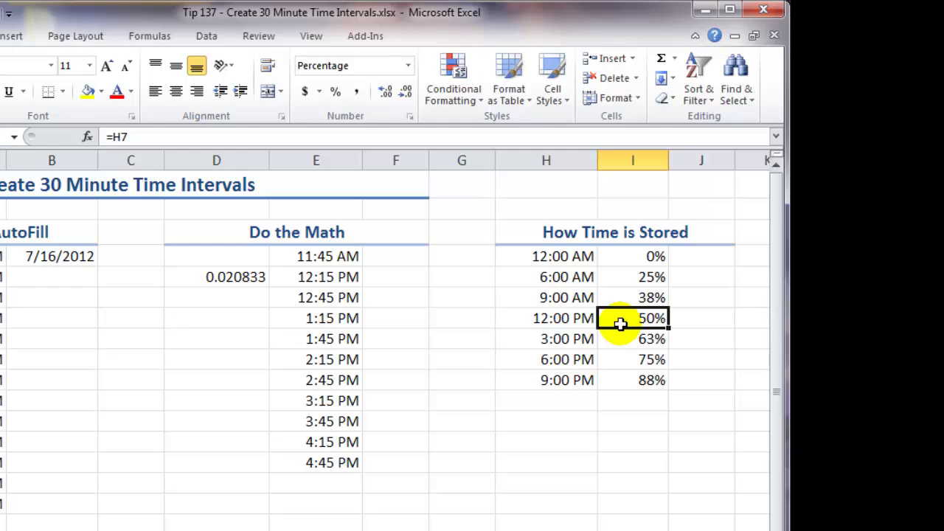
key("ctrl+z")
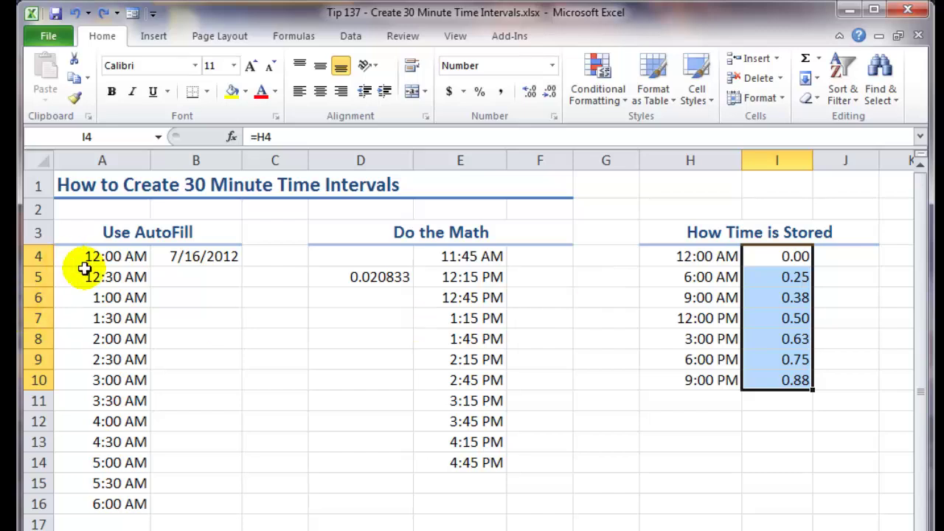
Review the values and formulas in A5, D5 and E5 without changing them.
left_click(107, 277)
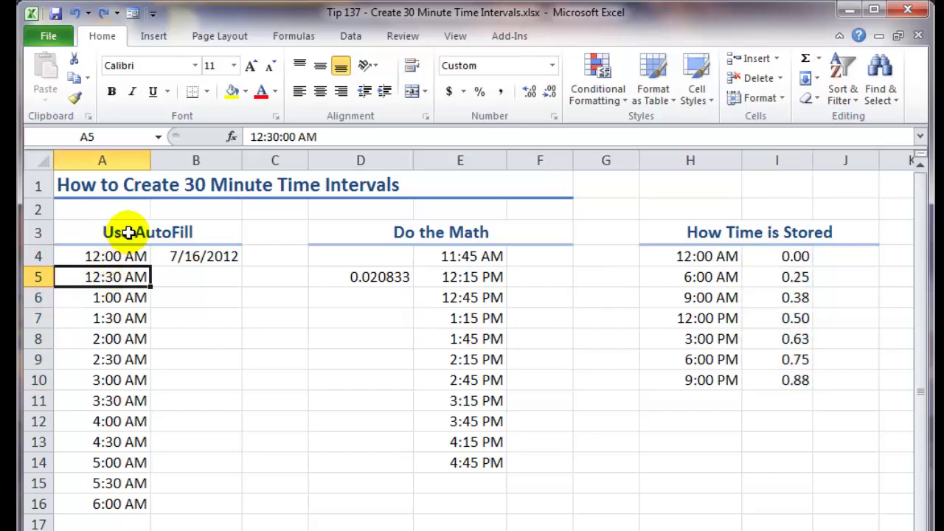
left_click(336, 275)
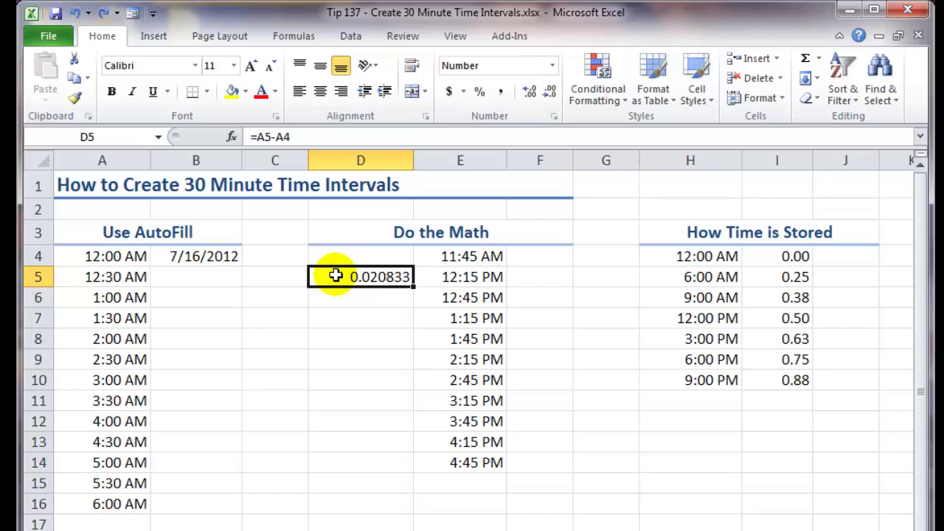
left_click(499, 273)
key("F2")
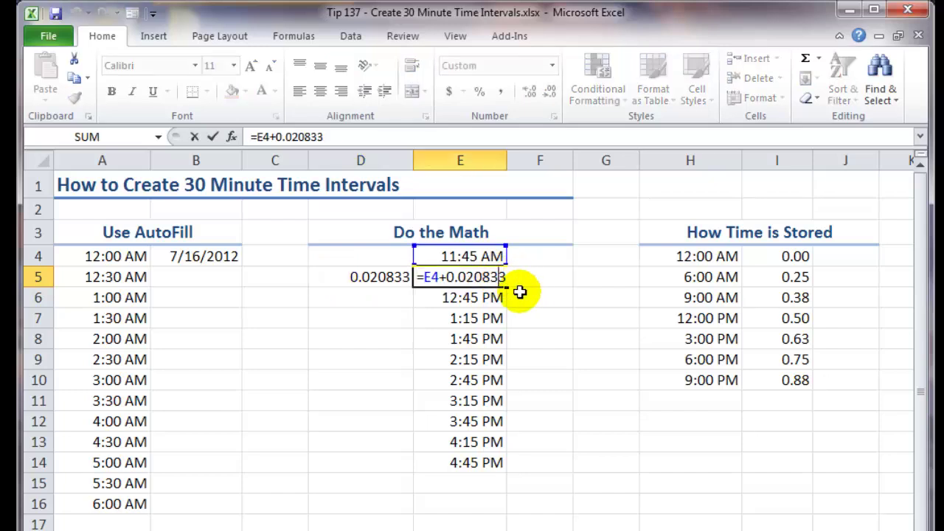
key("Escape")
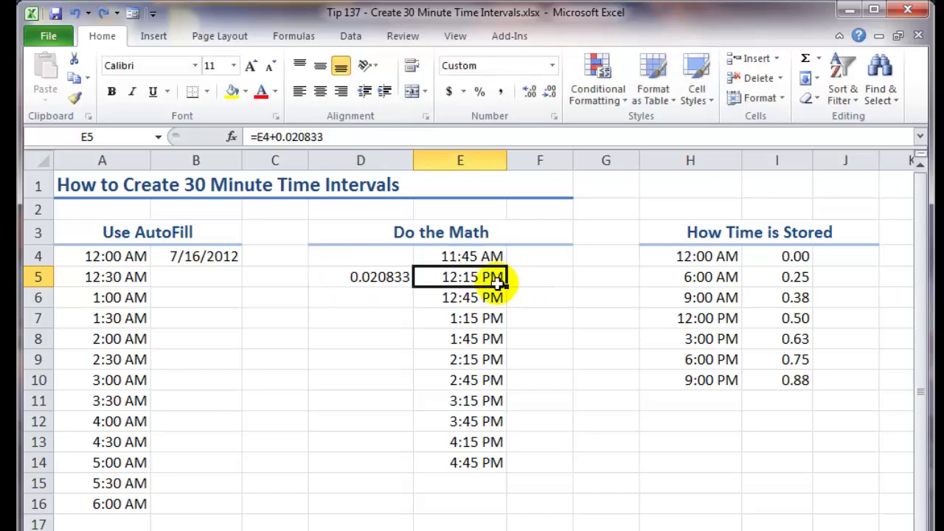